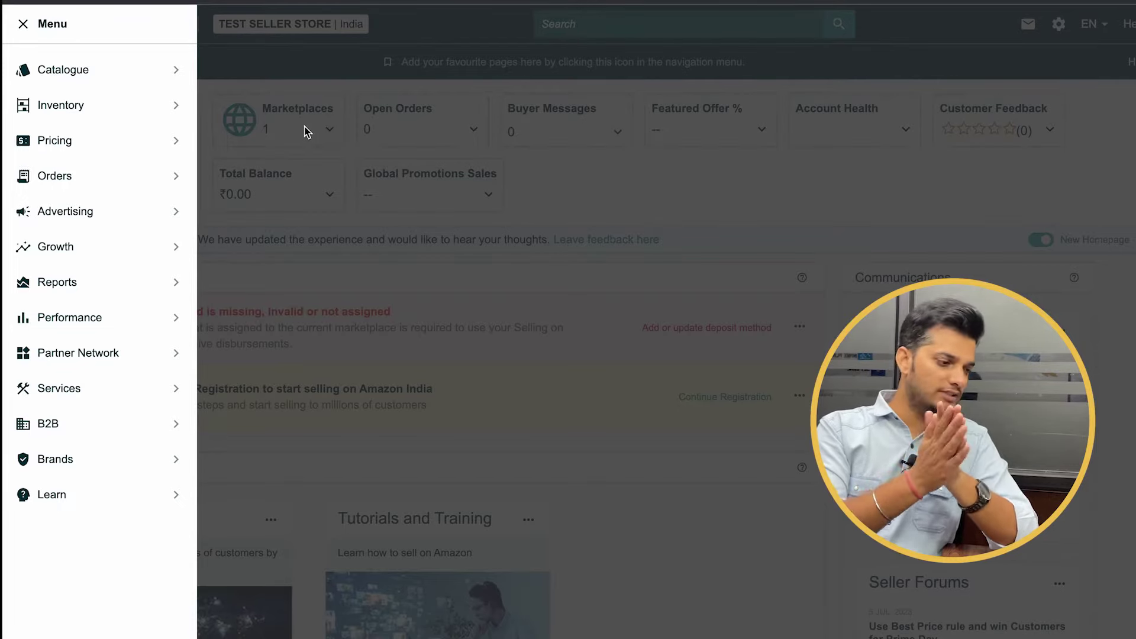
# Examine the options under each main navigation category from Inventory through Learn, and close the navigation
pyautogui.moveTo(128, 108)
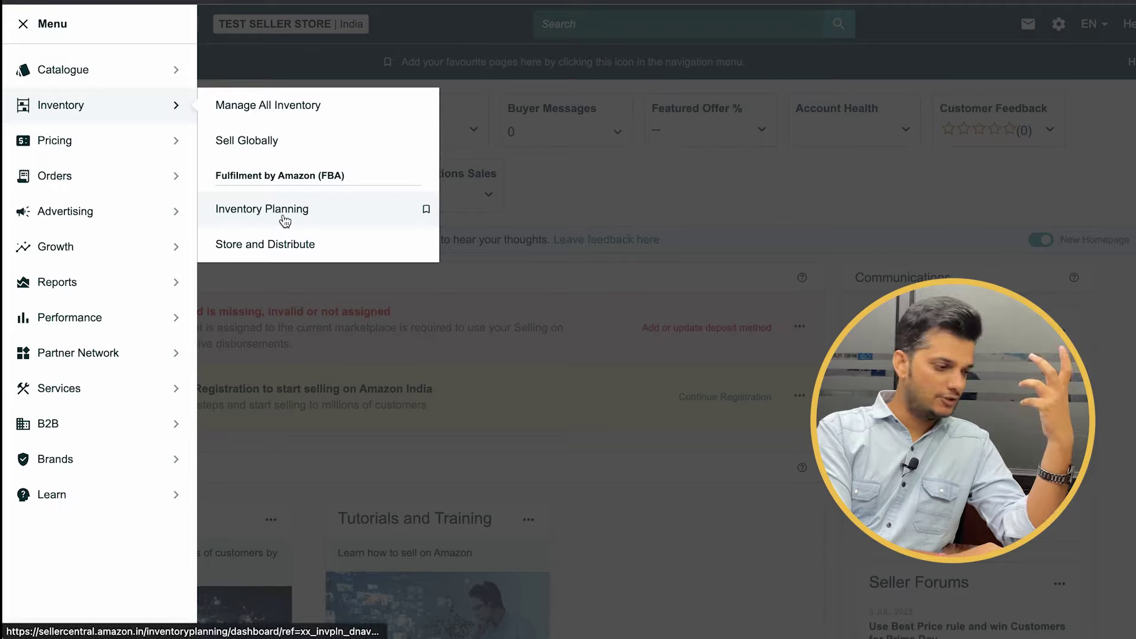
pyautogui.moveTo(111, 149)
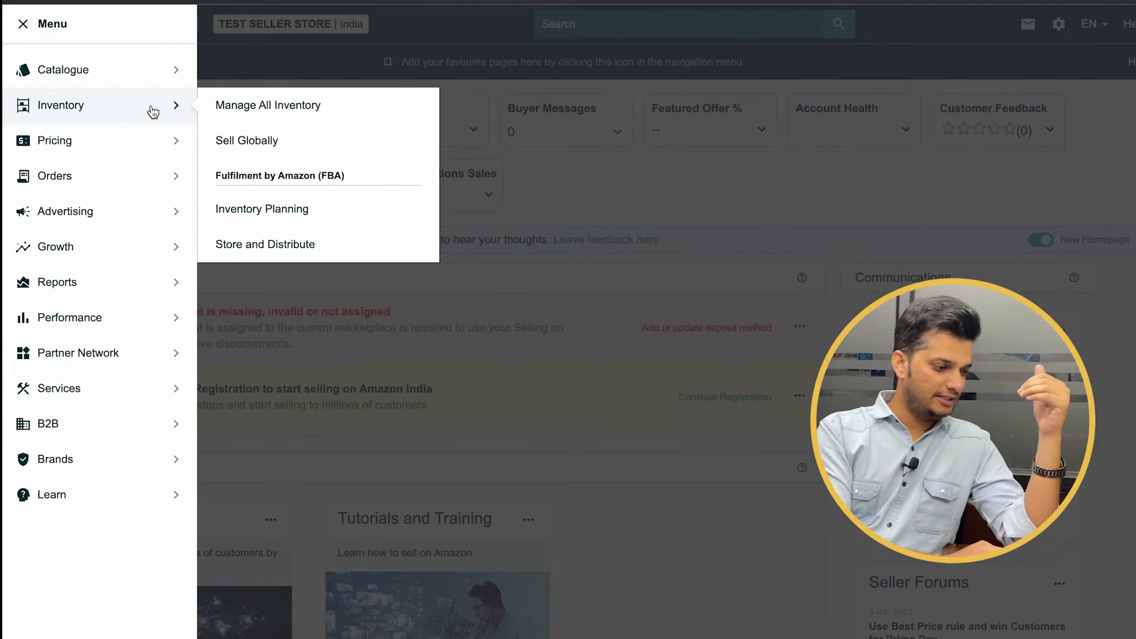
pyautogui.moveTo(152, 144)
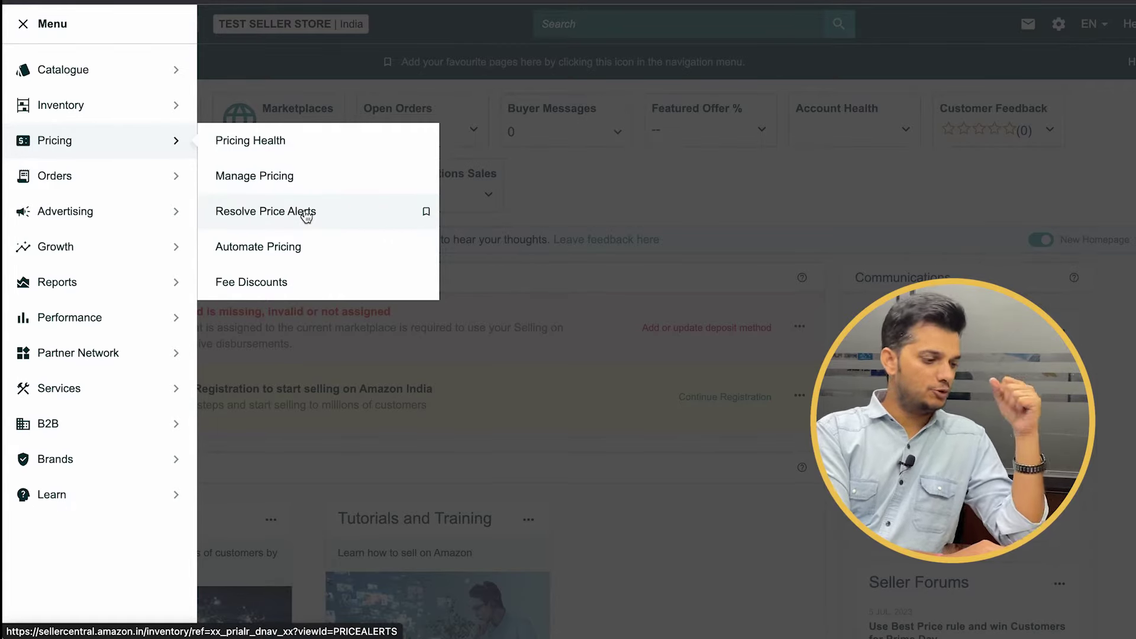
pyautogui.moveTo(141, 178)
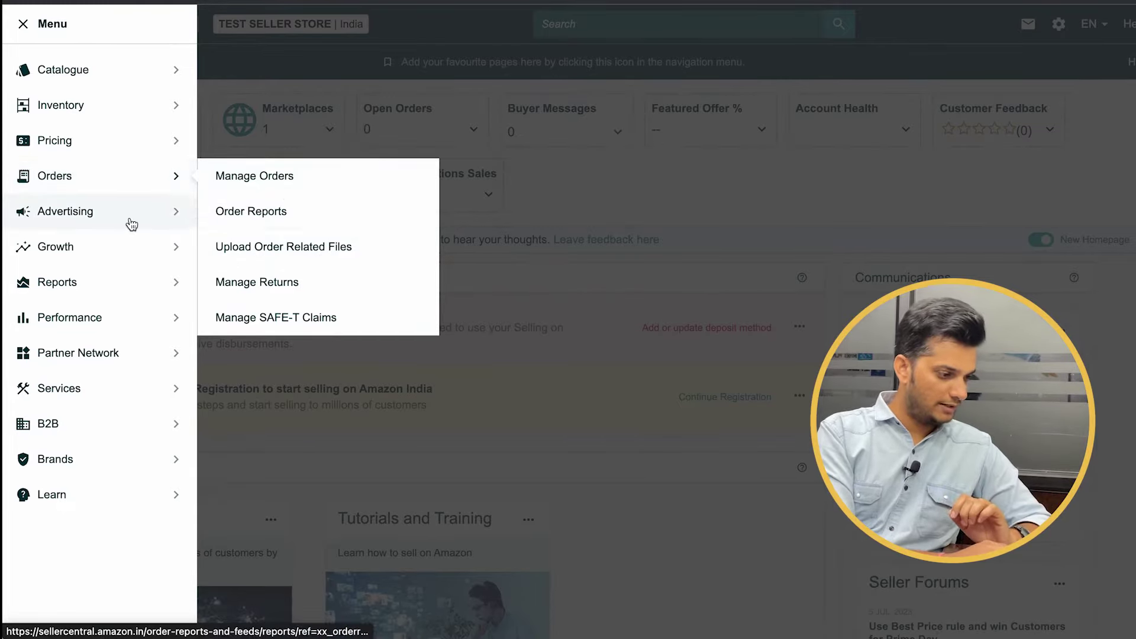
pyautogui.moveTo(130, 224)
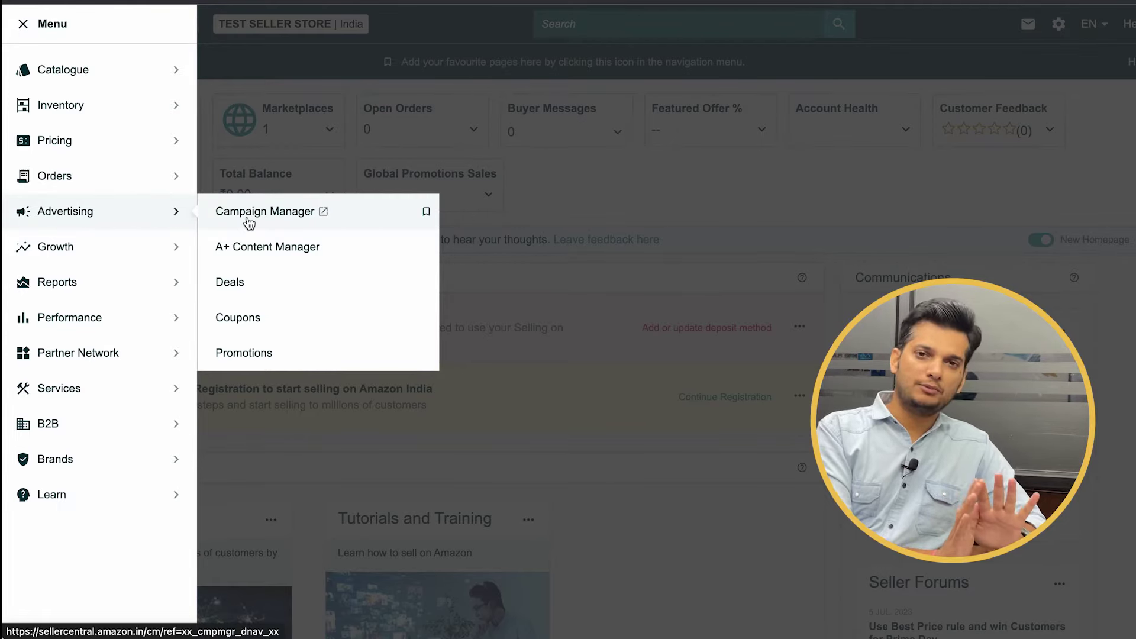
pyautogui.moveTo(116, 261)
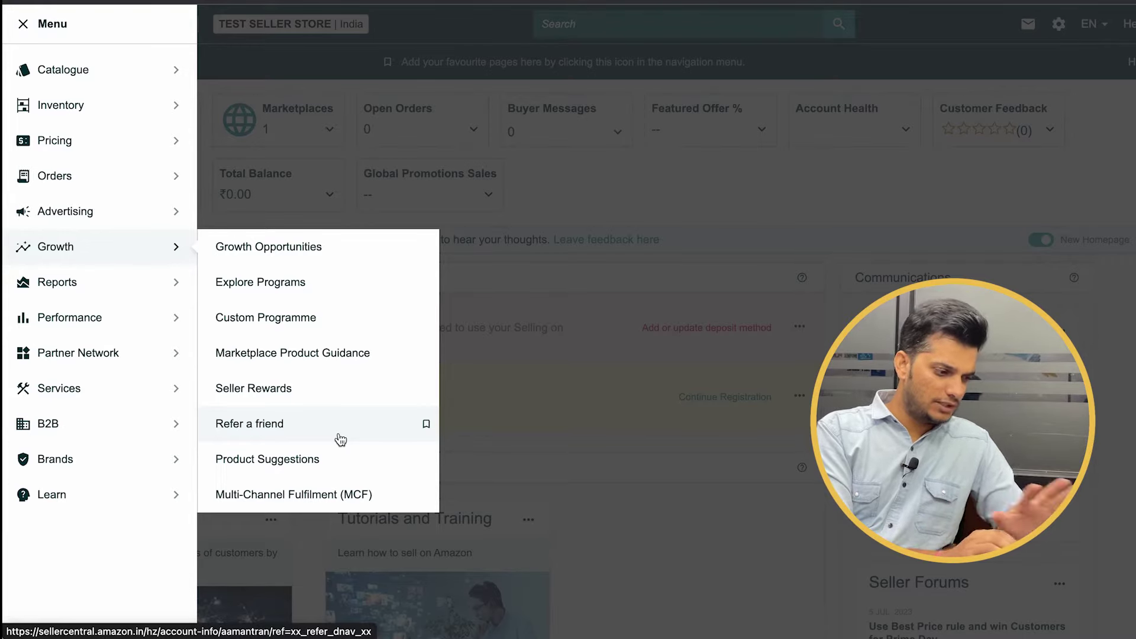
pyautogui.moveTo(107, 282)
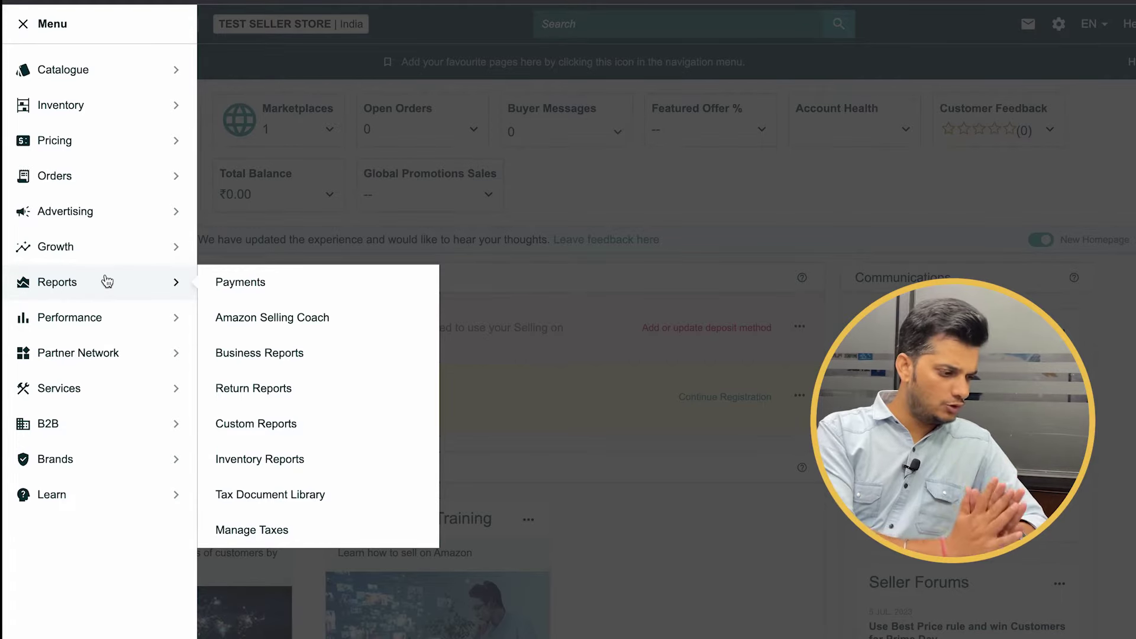
pyautogui.moveTo(113, 327)
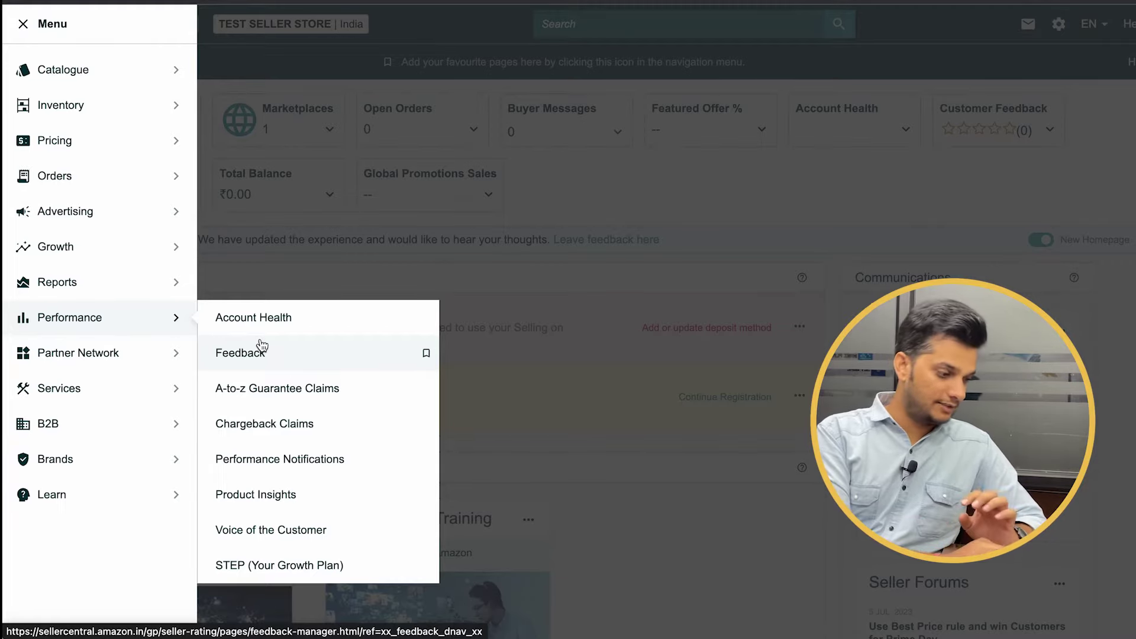
pyautogui.moveTo(122, 369)
pyautogui.moveTo(138, 397)
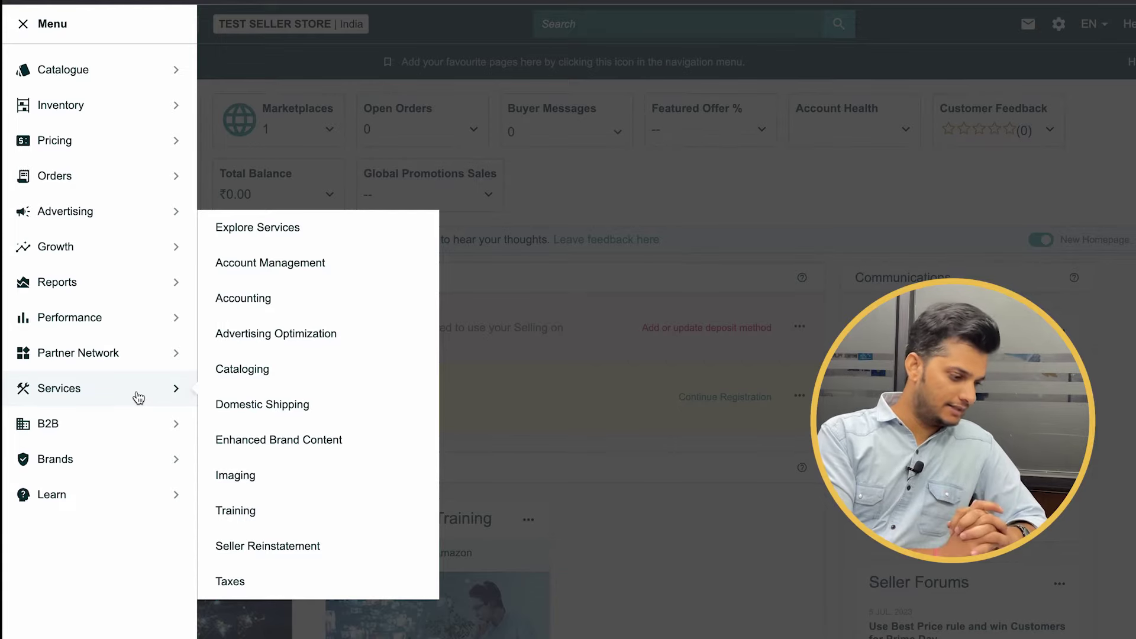
pyautogui.moveTo(150, 425)
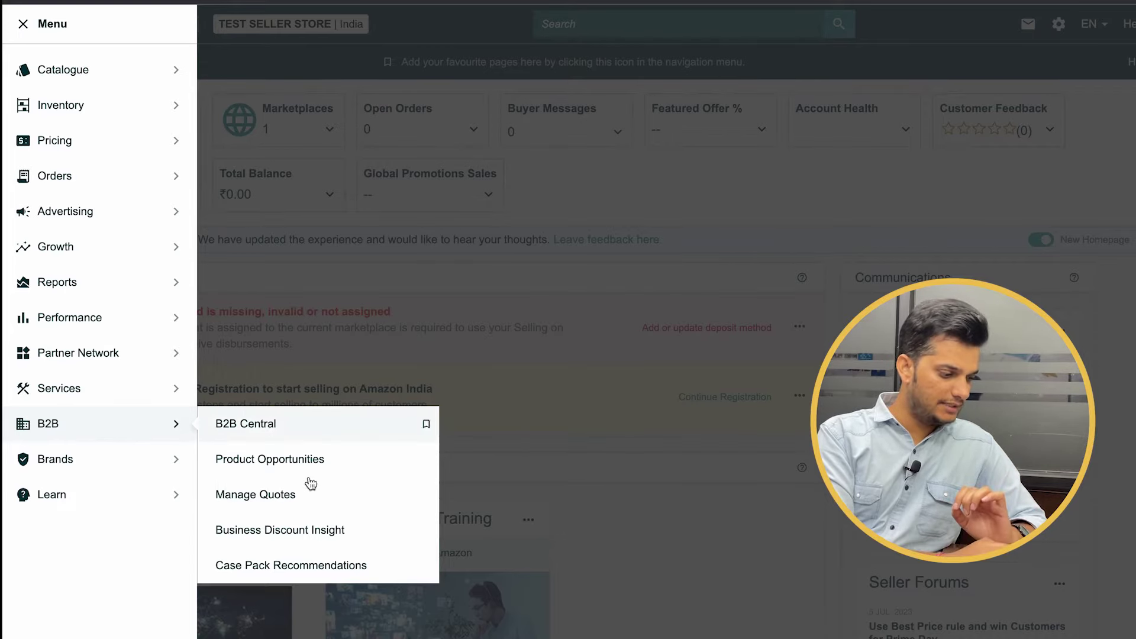
pyautogui.moveTo(119, 472)
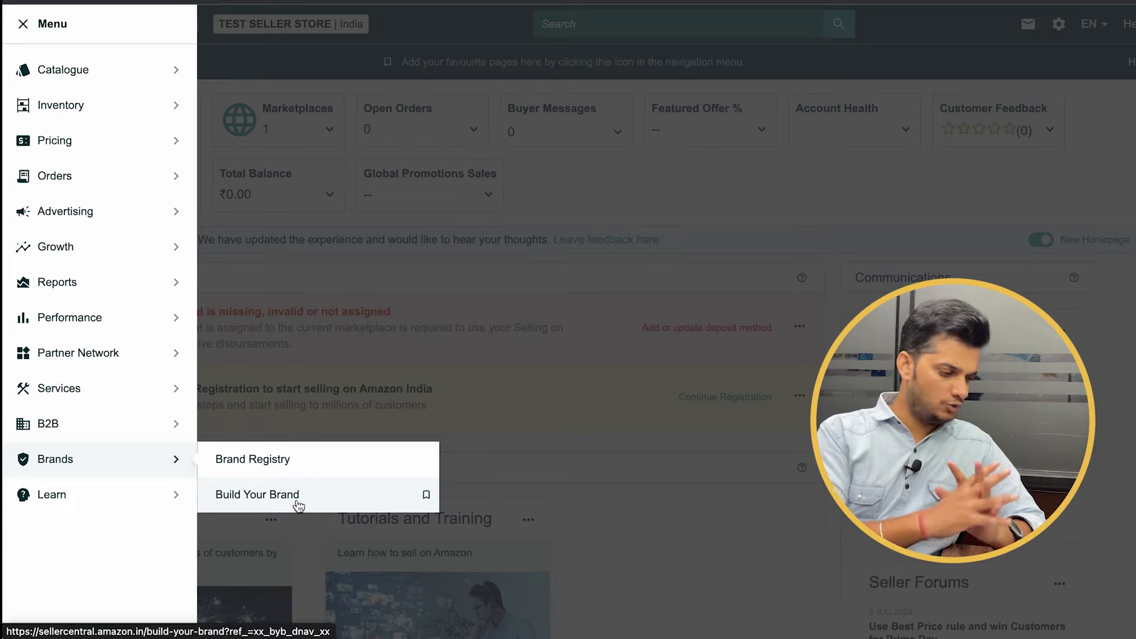
pyautogui.moveTo(109, 494)
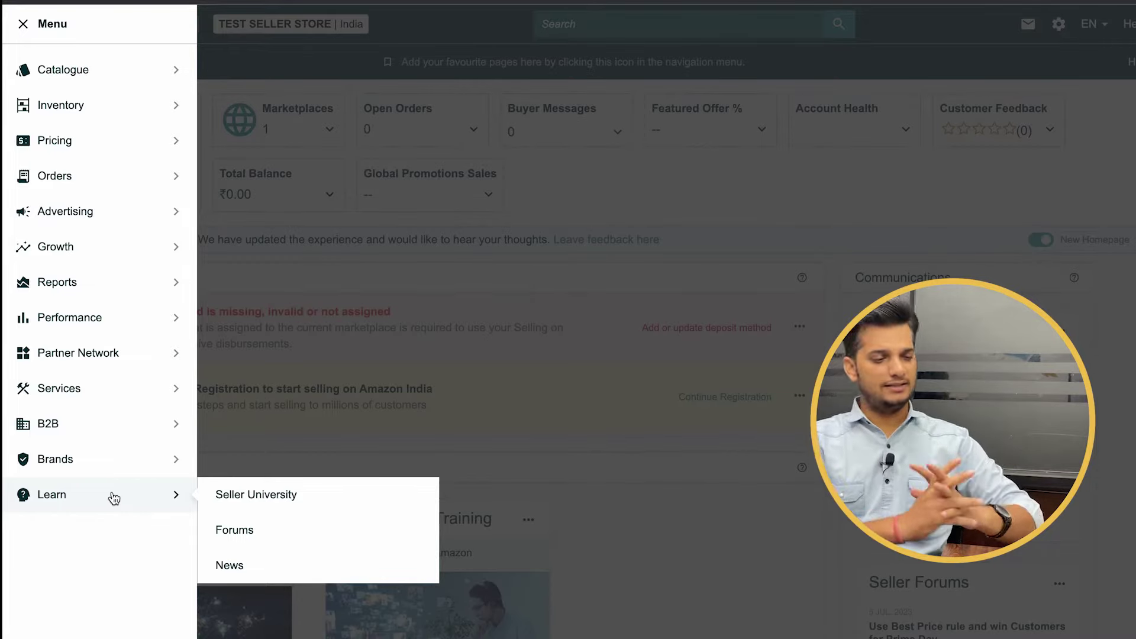
pyautogui.click(629, 210)
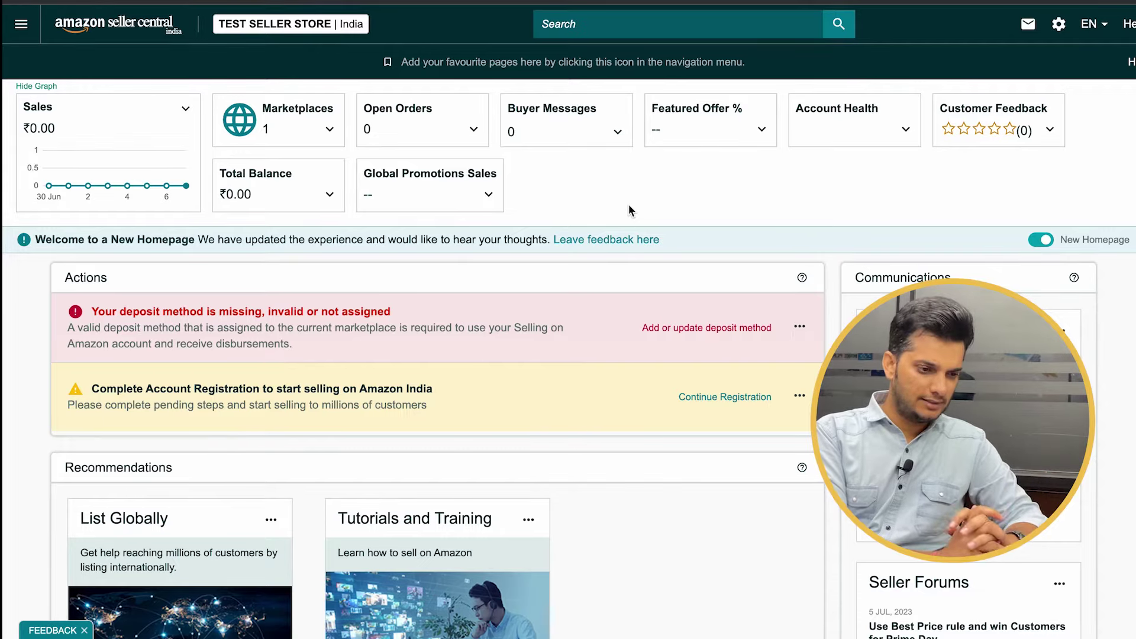
# Open the seller account information page and look over the store name section
pyautogui.click(1059, 26)
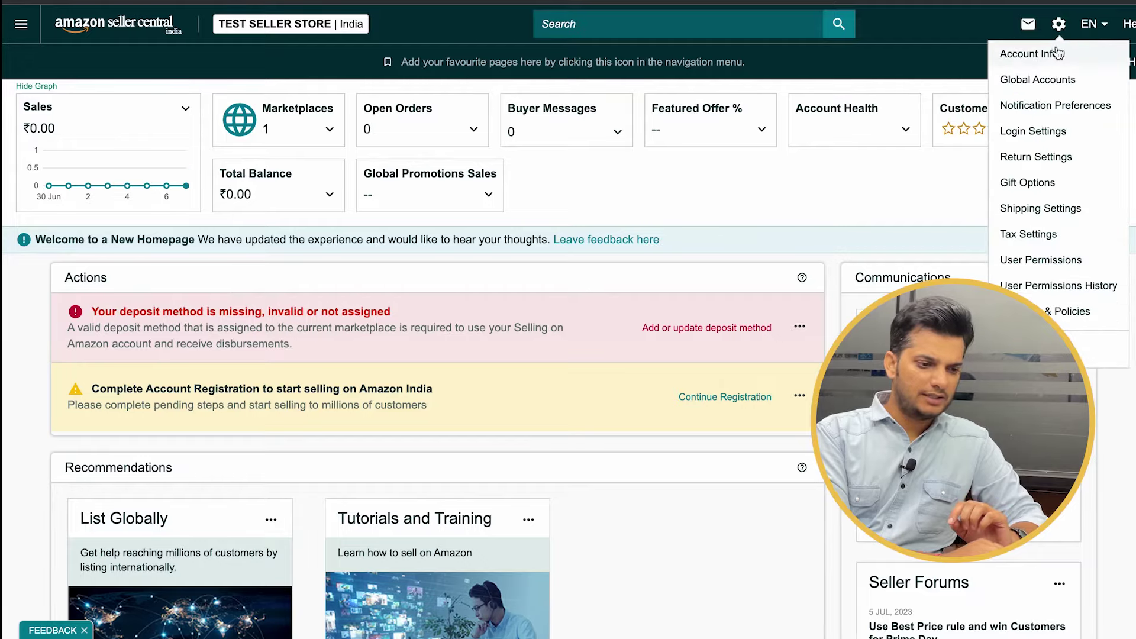
pyautogui.click(1060, 60)
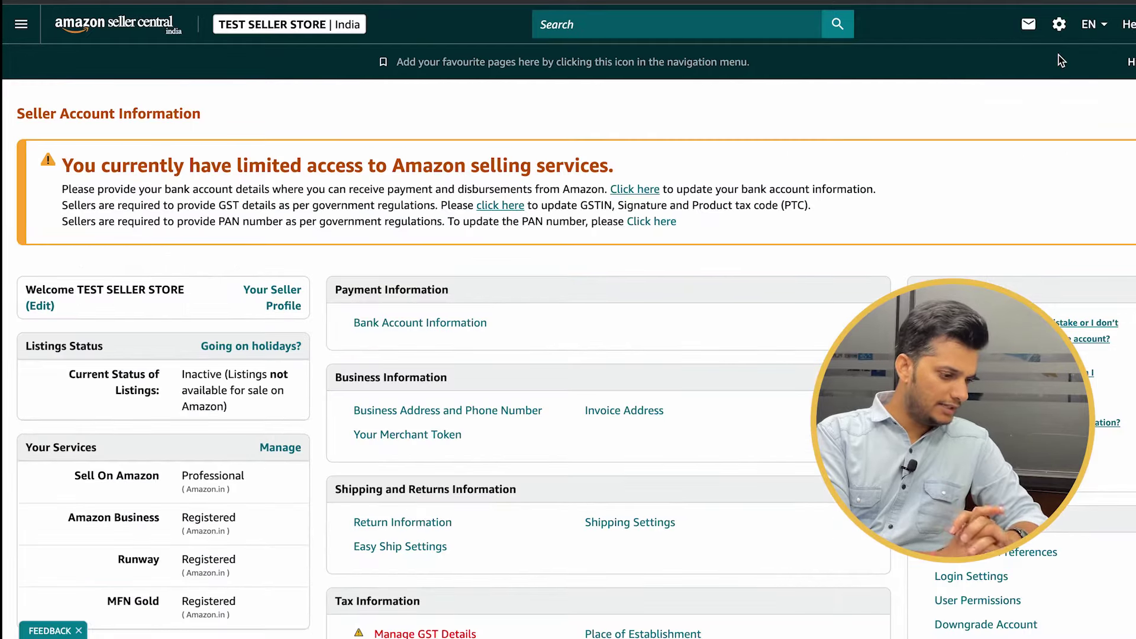
pyautogui.scroll(-2, 479, 154)
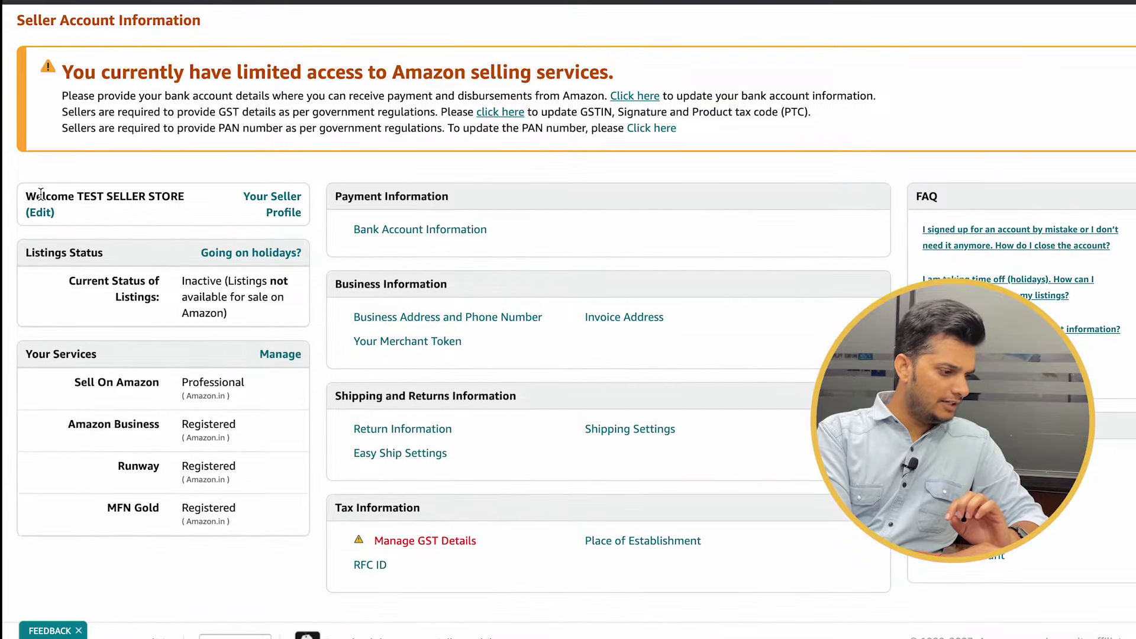
pyautogui.moveTo(42, 195); pyautogui.dragTo(26, 196)
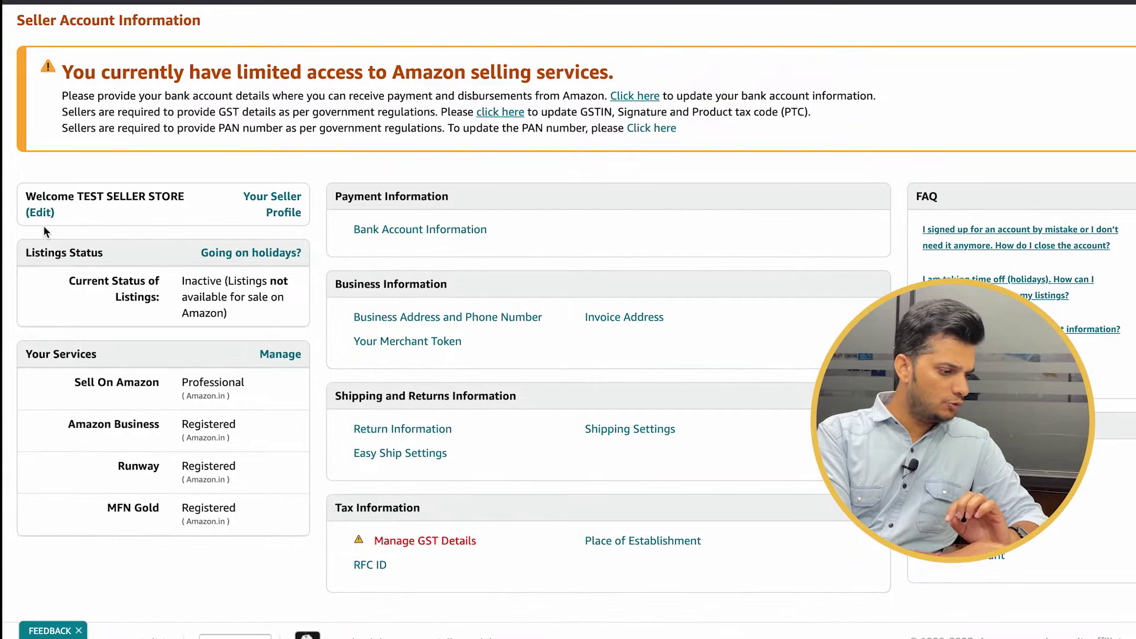
# Open the seller profile and review the customer service e-mail, reply-to e-mail and phone details
pyautogui.click(289, 204)
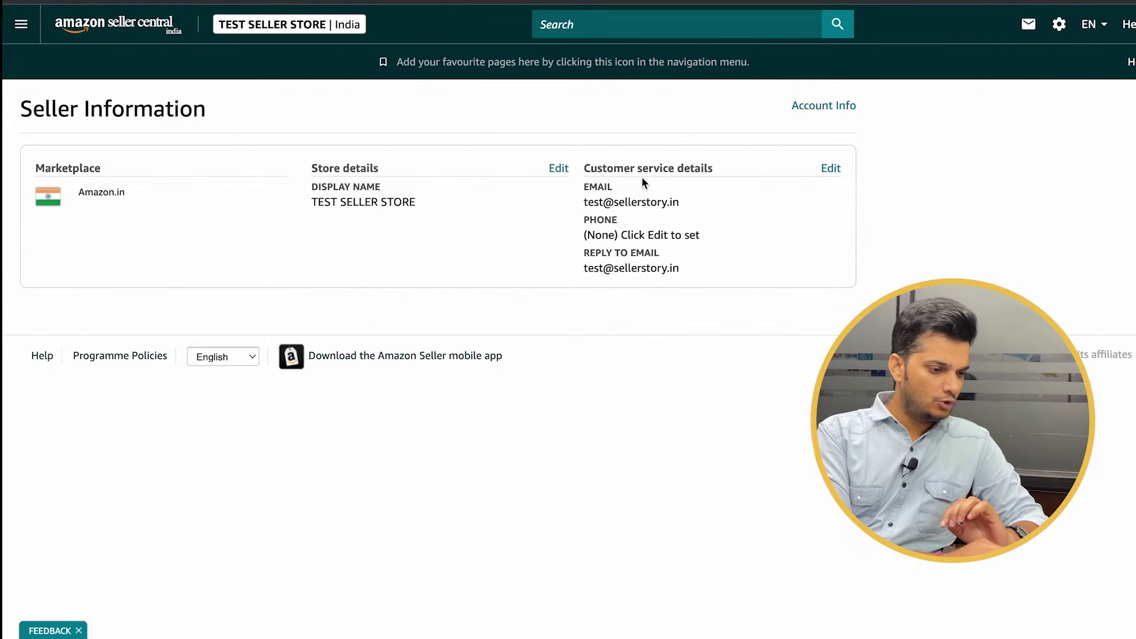
pyautogui.moveTo(595, 170); pyautogui.dragTo(663, 198)
pyautogui.click(663, 198)
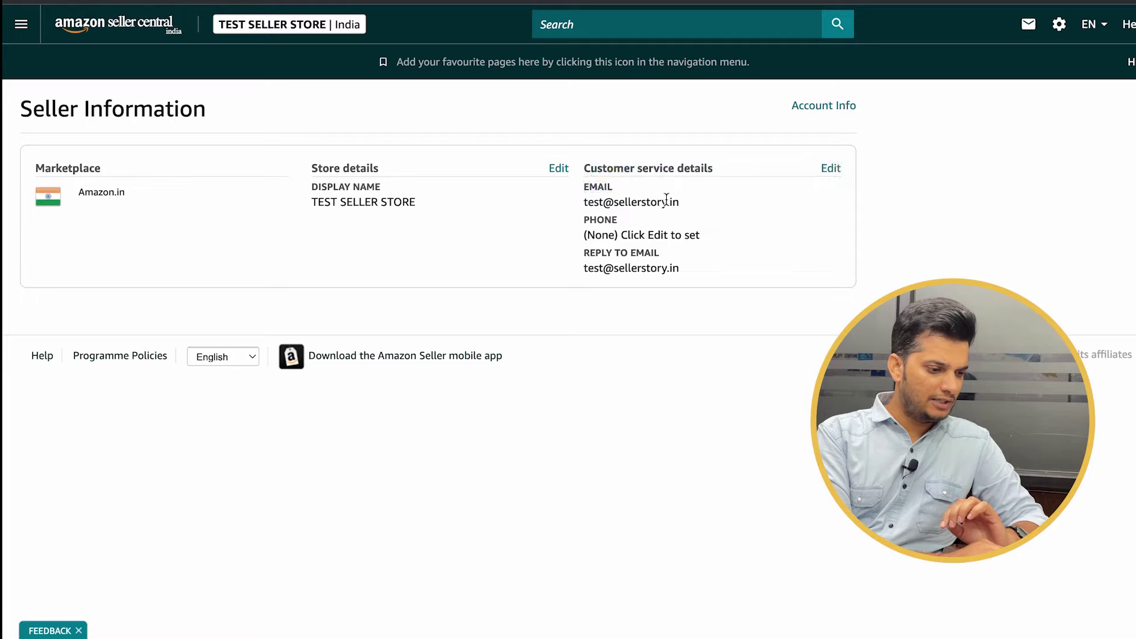
pyautogui.doubleClick(671, 269)
pyautogui.click(620, 271)
pyautogui.tripleClick(682, 234)
pyautogui.click(704, 234)
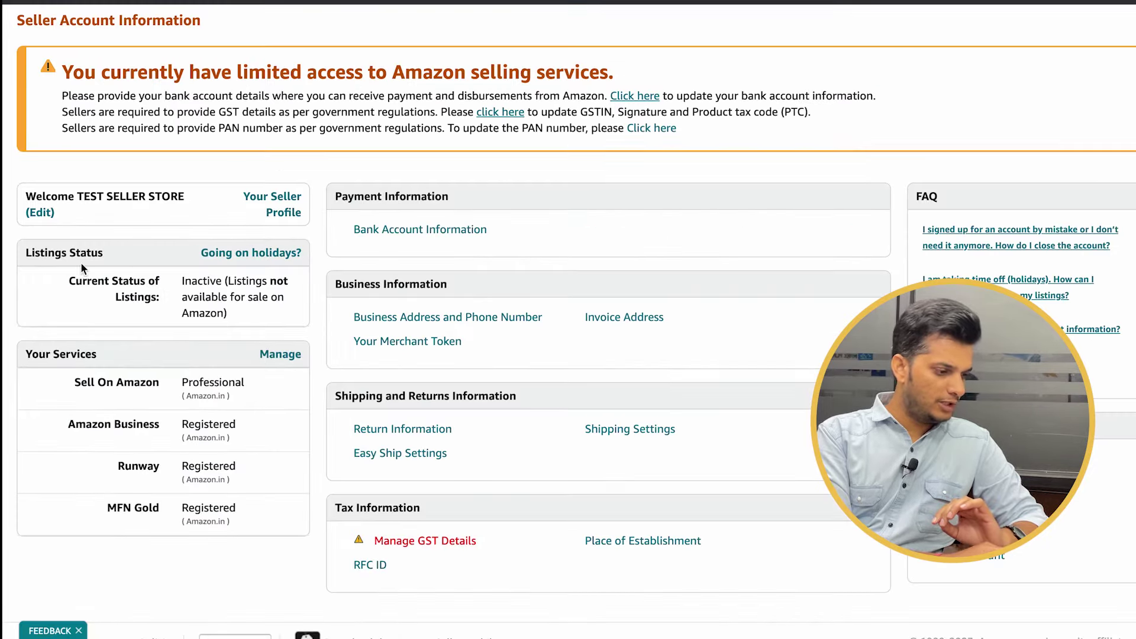
# Review the current listings status and open the store's holiday settings
pyautogui.moveTo(32, 251); pyautogui.dragTo(142, 278)
pyautogui.click(142, 279)
pyautogui.tripleClick(229, 281)
pyautogui.click(249, 293)
pyautogui.click(252, 256)
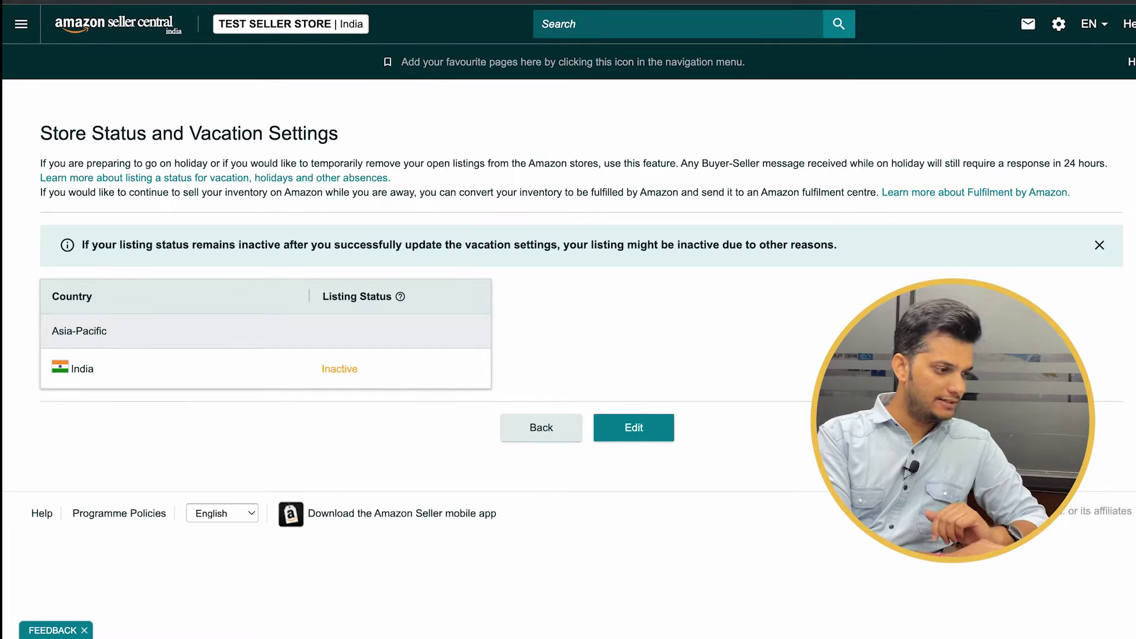
# Review the registered services listed under Your Services on the account information page
pyautogui.moveTo(135, 429); pyautogui.dragTo(251, 559)
pyautogui.click(251, 559)
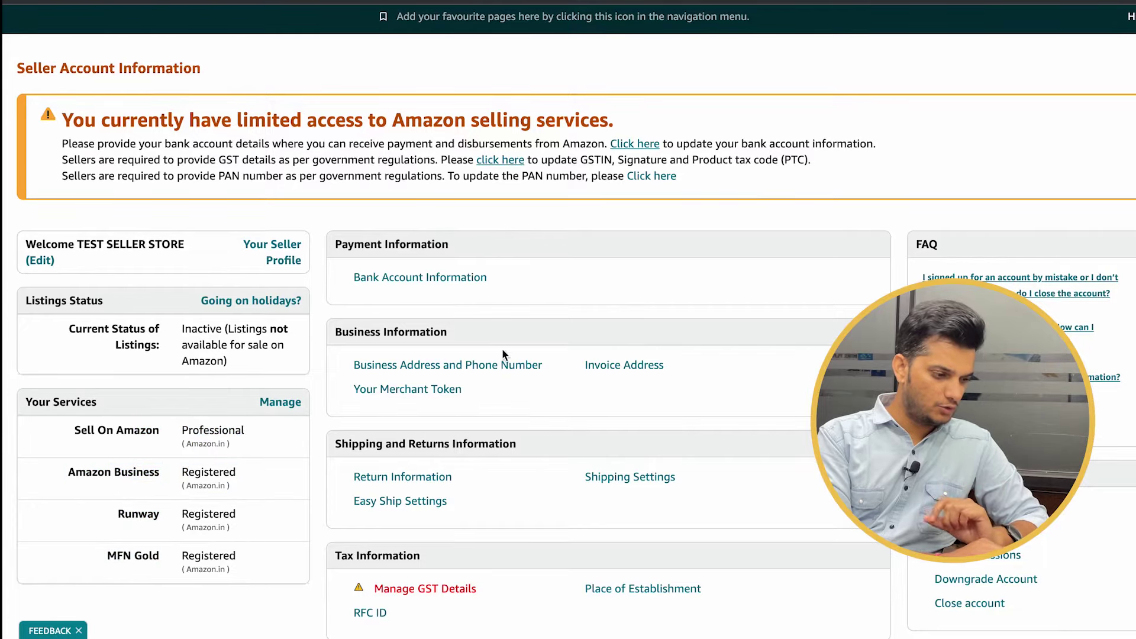
pyautogui.scroll(1, 488, 342)
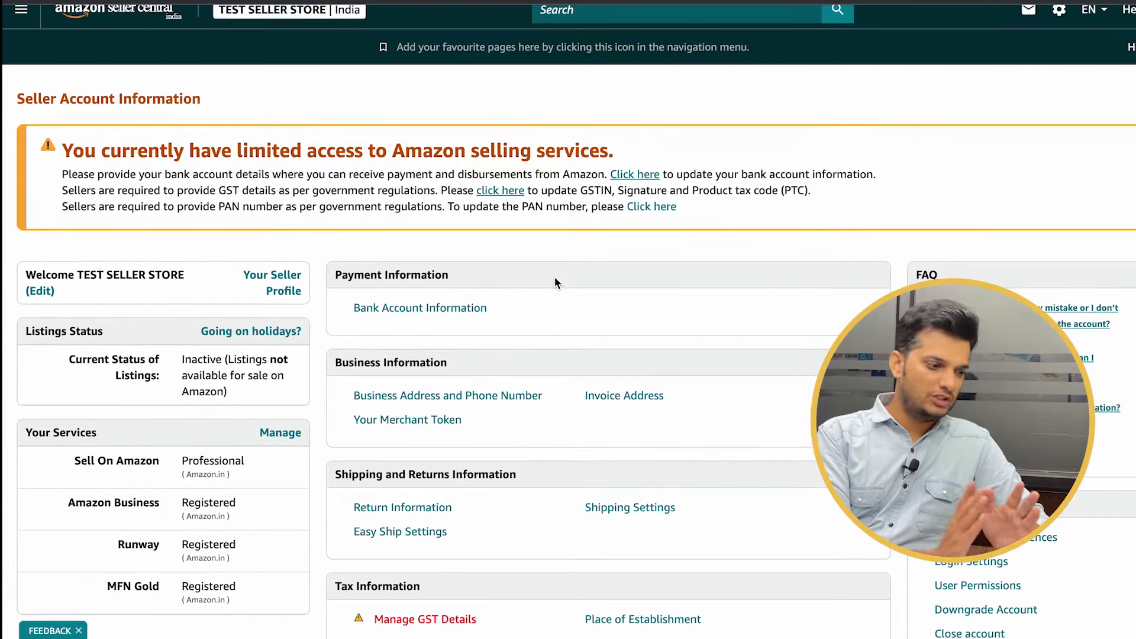
# Open the bank account information and sign in again with the account password
pyautogui.click(452, 315)
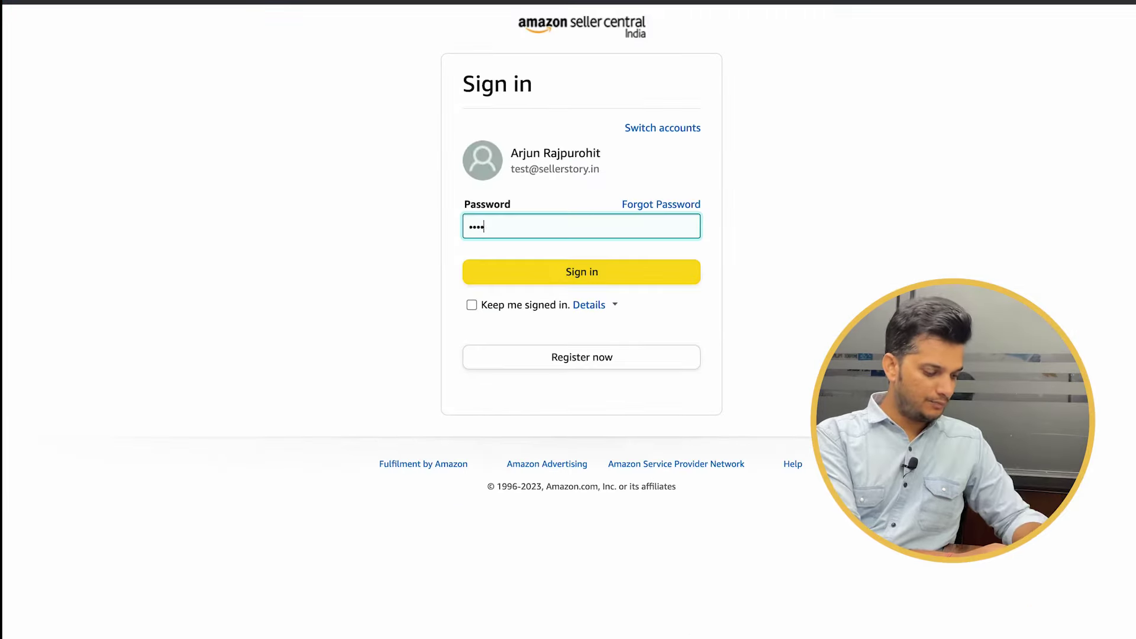
pyautogui.press('BackSpace')
pyautogui.press('BackSpace')
pyautogui.write('•••')
pyautogui.press('Return')
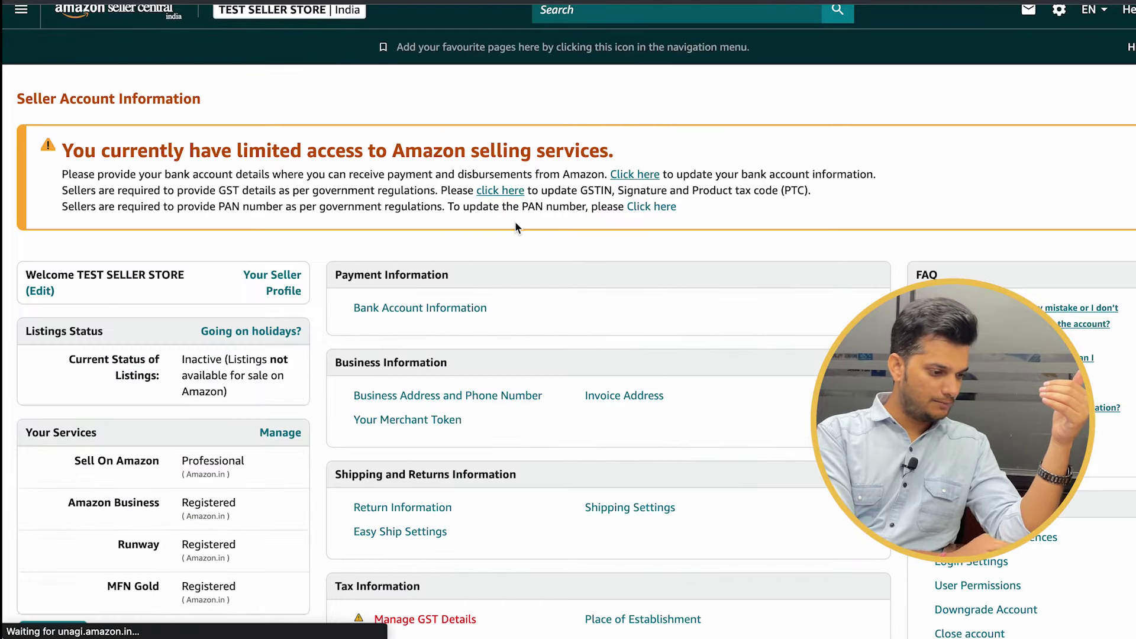
# Open the business address and phone number details, review them, and return to the account information page
pyautogui.scroll(-3, 545, 328)
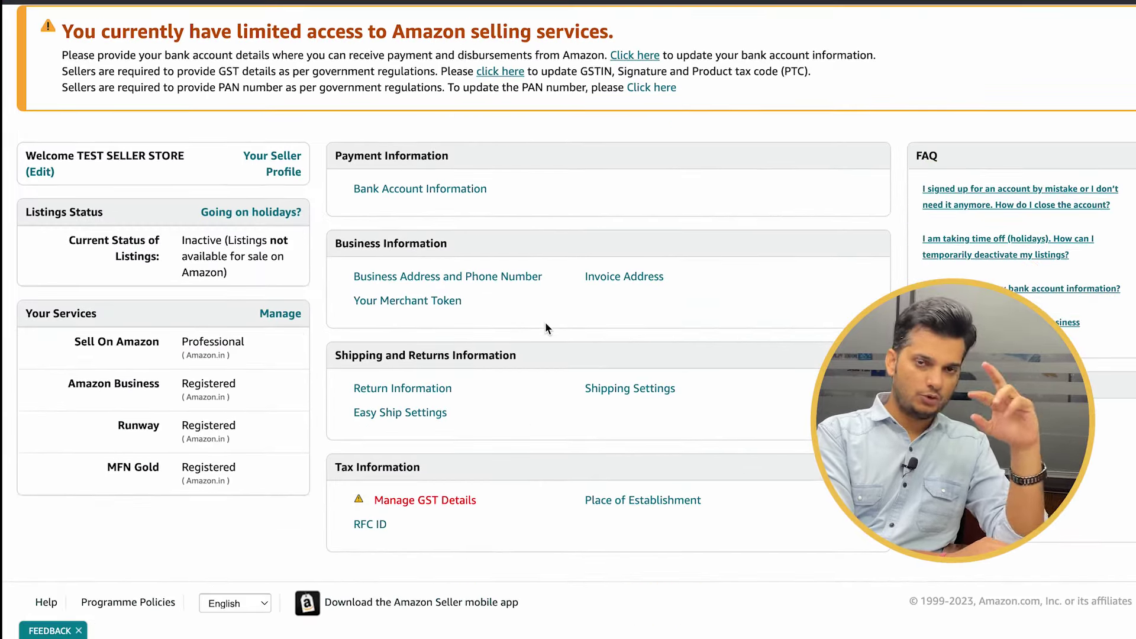
pyautogui.click(438, 283)
pyautogui.moveTo(32, 204); pyautogui.dragTo(140, 261)
pyautogui.click(140, 260)
pyautogui.hotkey('alt', 'Left')
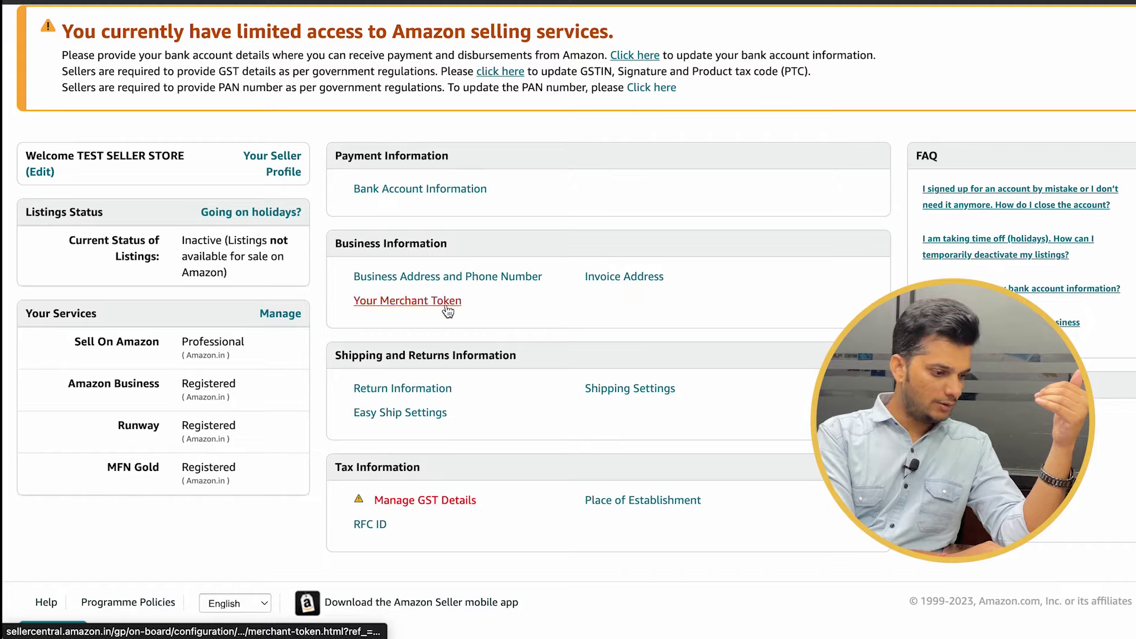
# Review the Shipping and Returns Information section and open its return information and shipping settings
pyautogui.moveTo(325, 357); pyautogui.dragTo(474, 355)
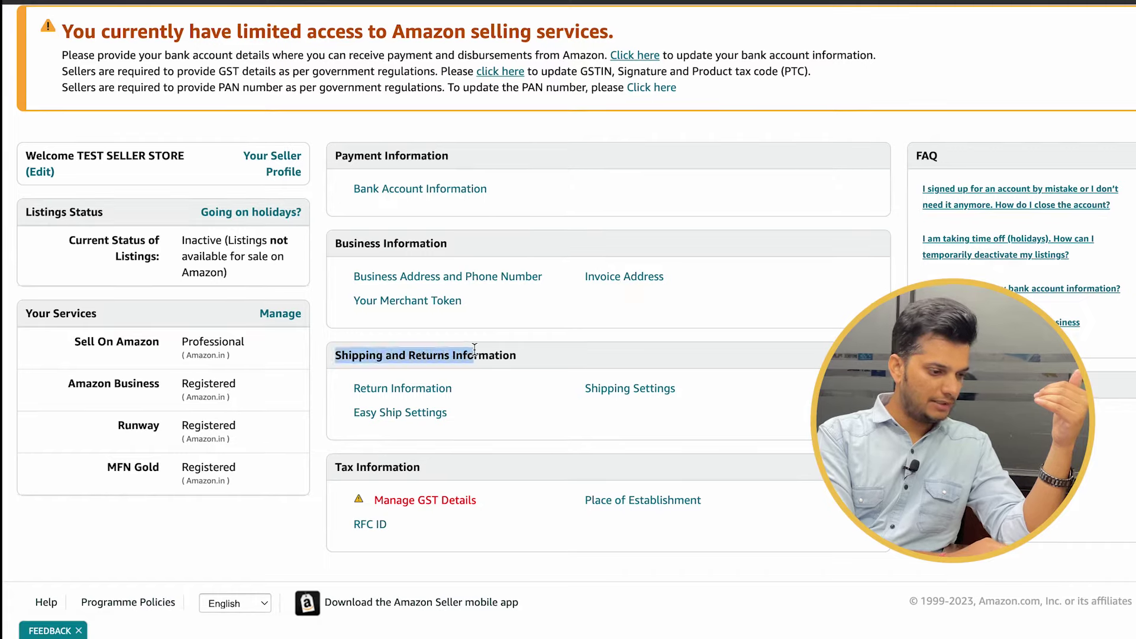
pyautogui.tripleClick(475, 356)
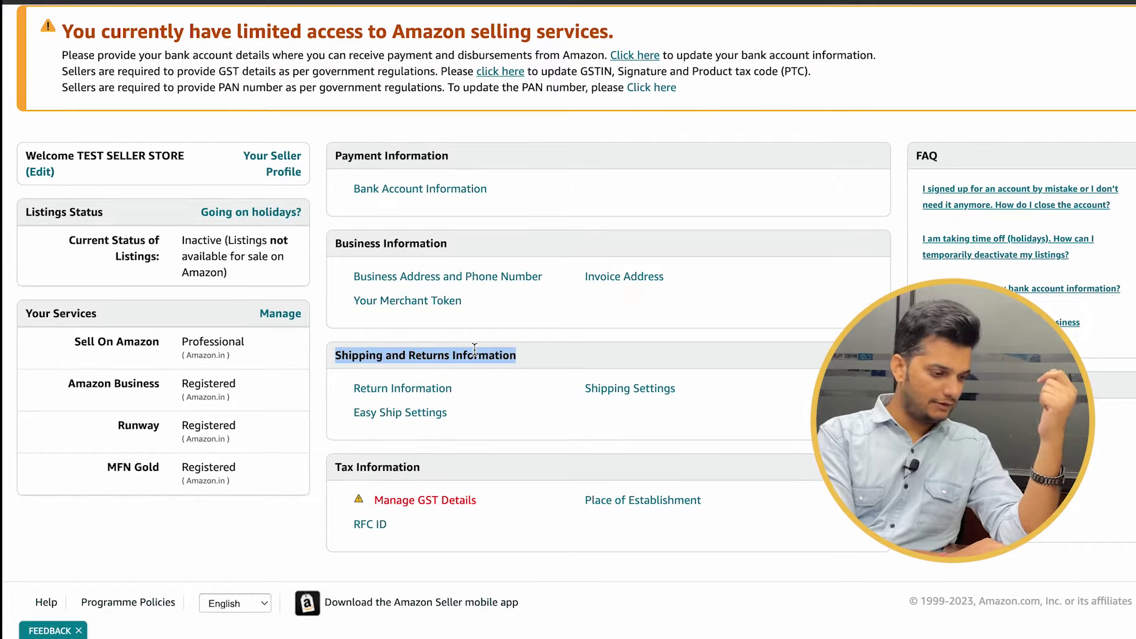
pyautogui.doubleClick(475, 355)
pyautogui.tripleClick(436, 355)
pyautogui.doubleClick(487, 358)
pyautogui.click(441, 390)
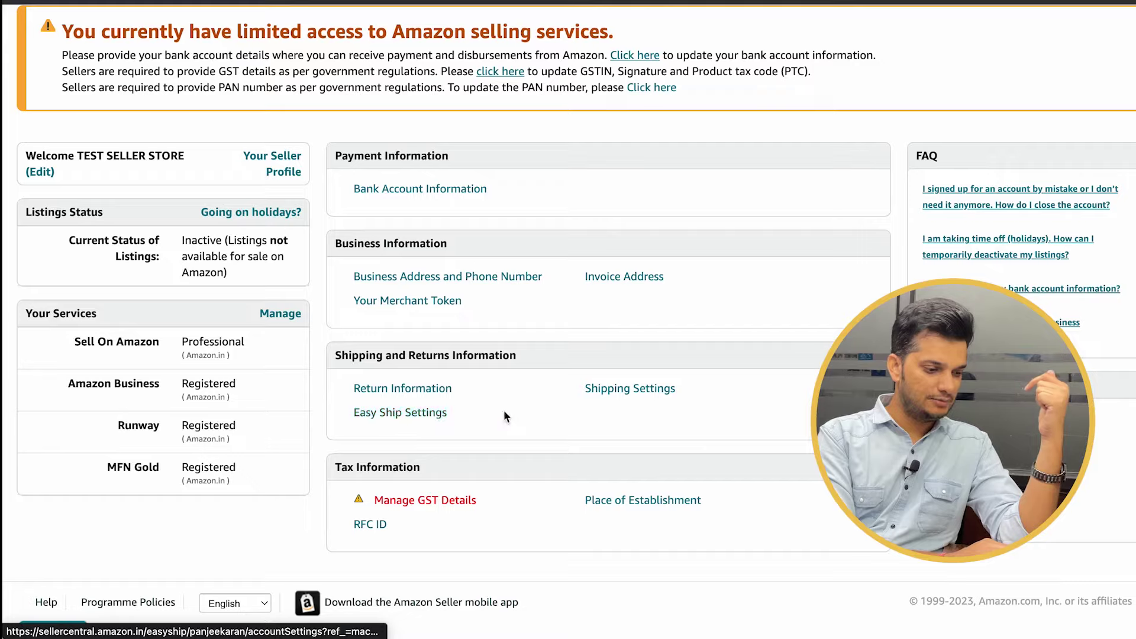
pyautogui.click(631, 395)
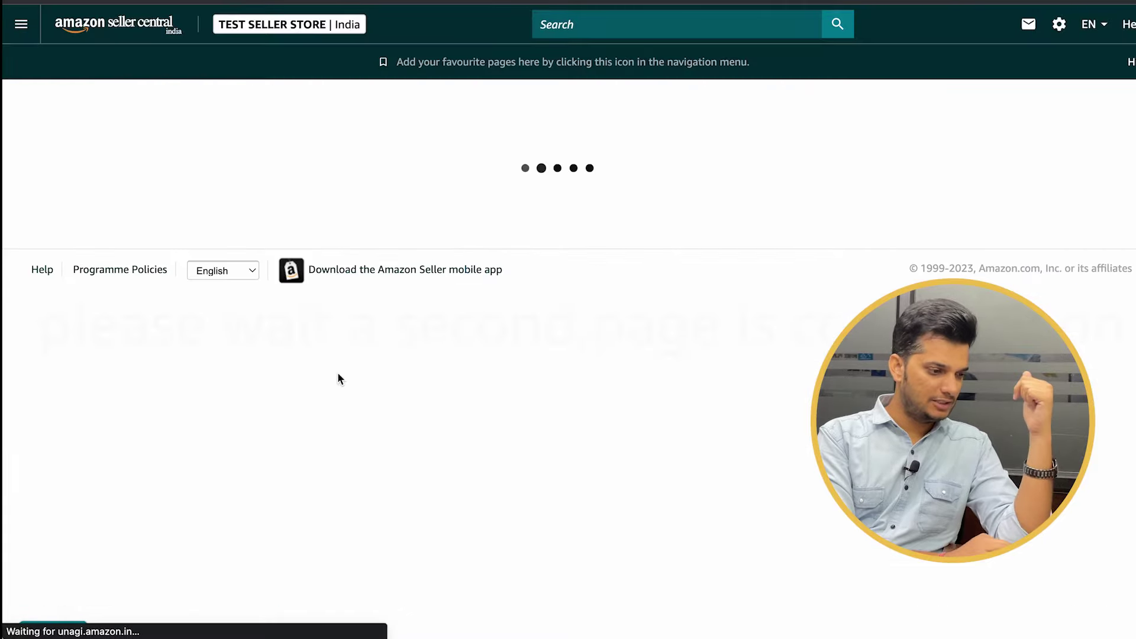